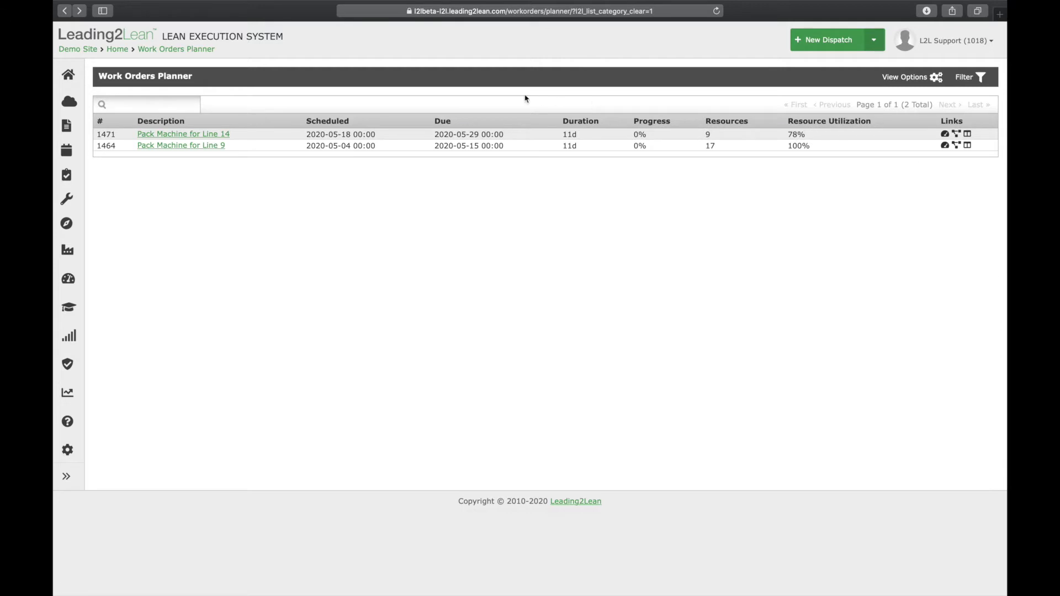
Step: Open the Pack Machine for Line 9 work order, review its Machine Build 2 child work order, and return to the parent
click(212, 147)
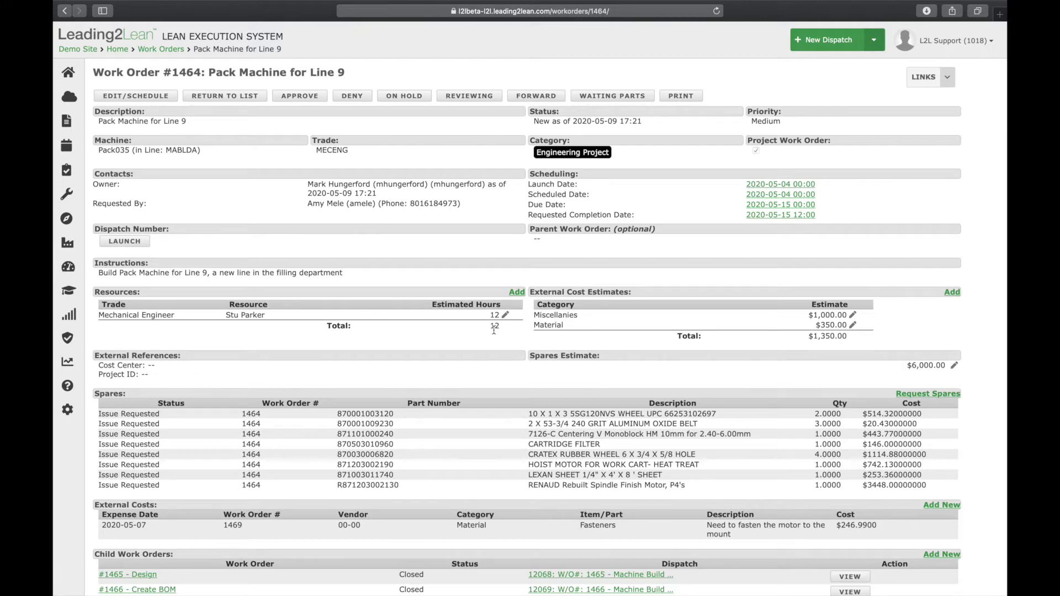
scroll(494, 330, down, 4)
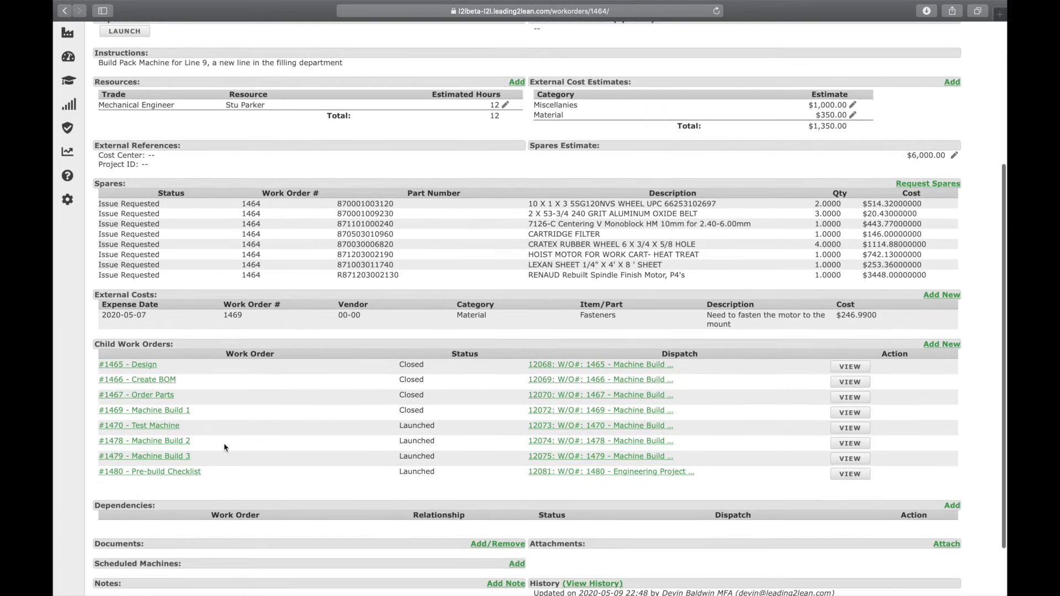
click(175, 442)
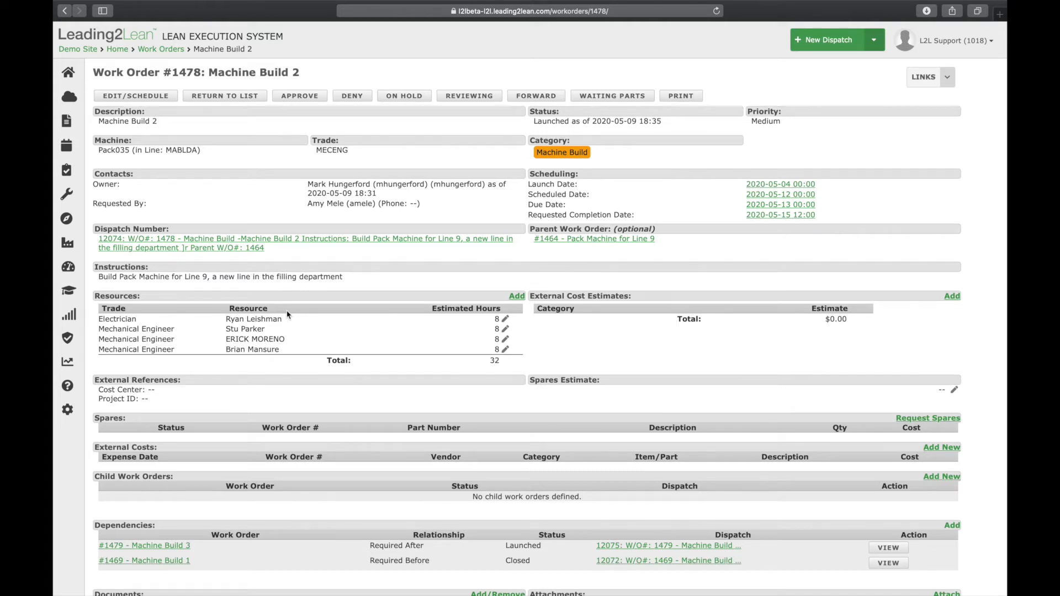
scroll(287, 315, down, 5)
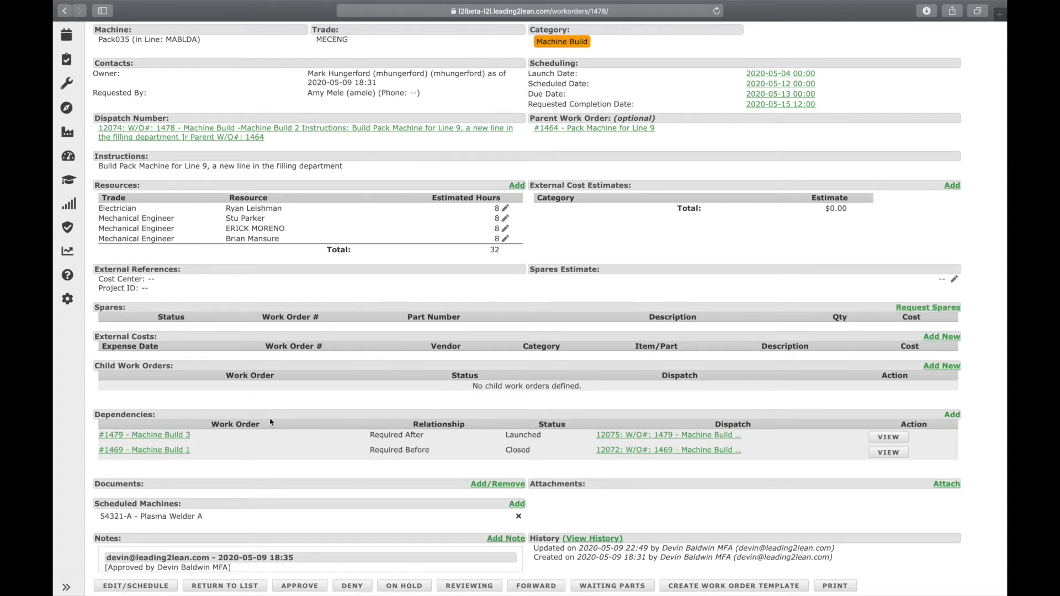
scroll(271, 422, down, 2)
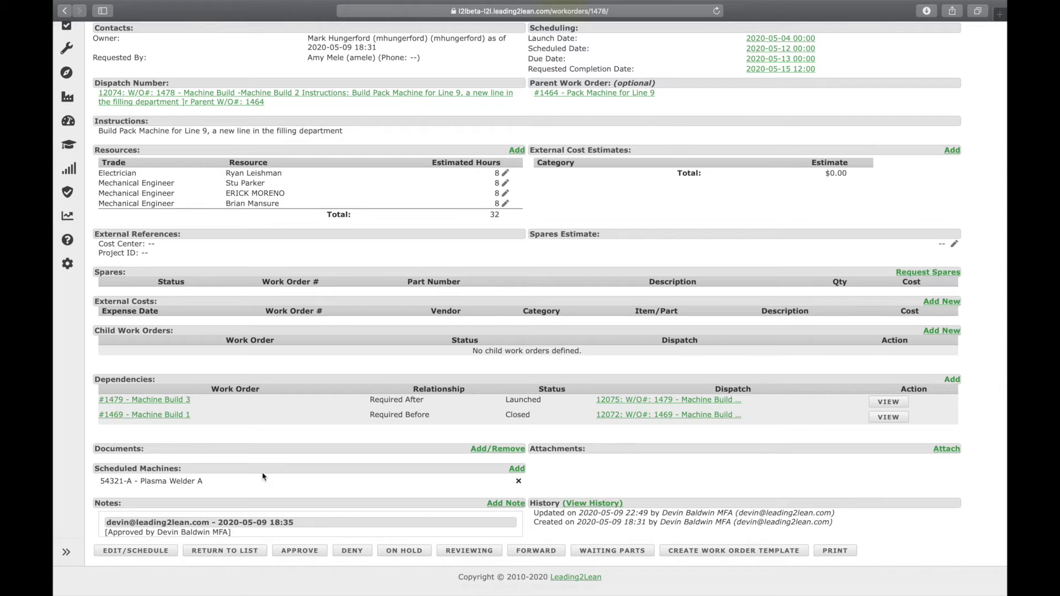
click(568, 94)
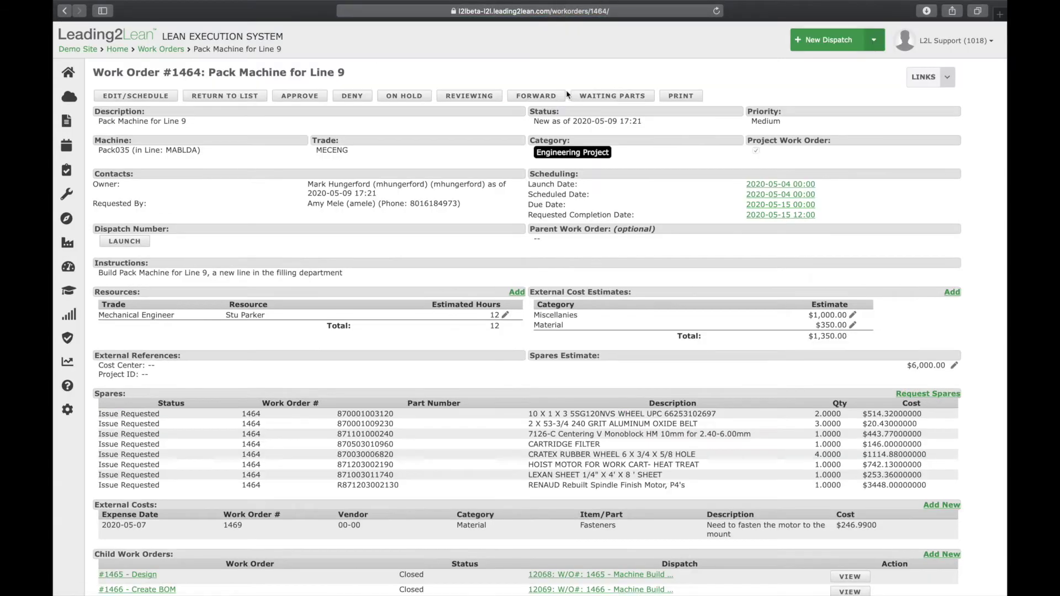
Step: View the work order's Kanban board with Pack Machine for Line 14 added to the project work order filter, and return to the work order
click(947, 80)
click(890, 97)
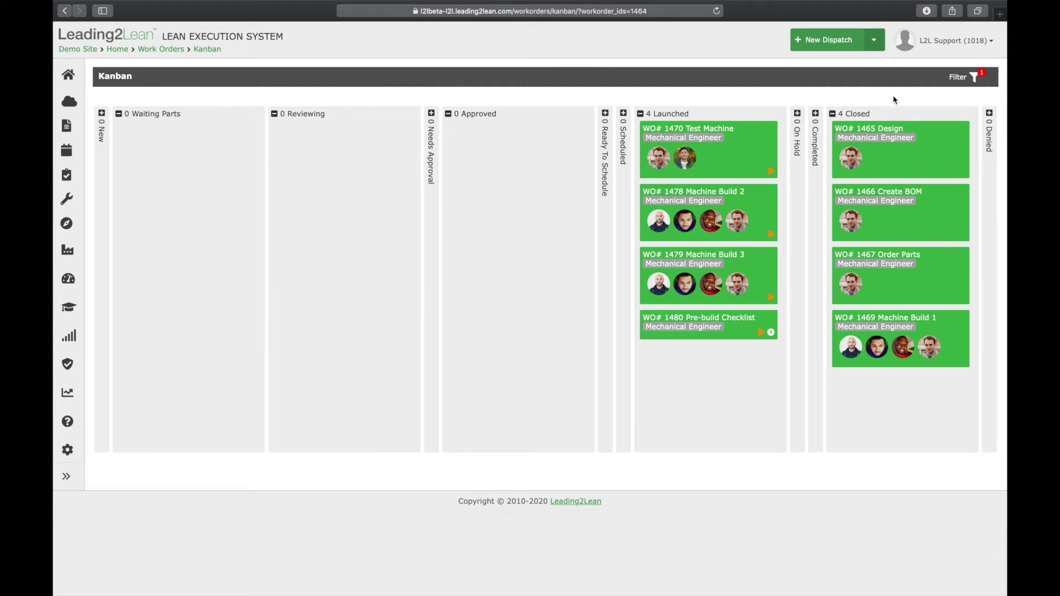
click(960, 77)
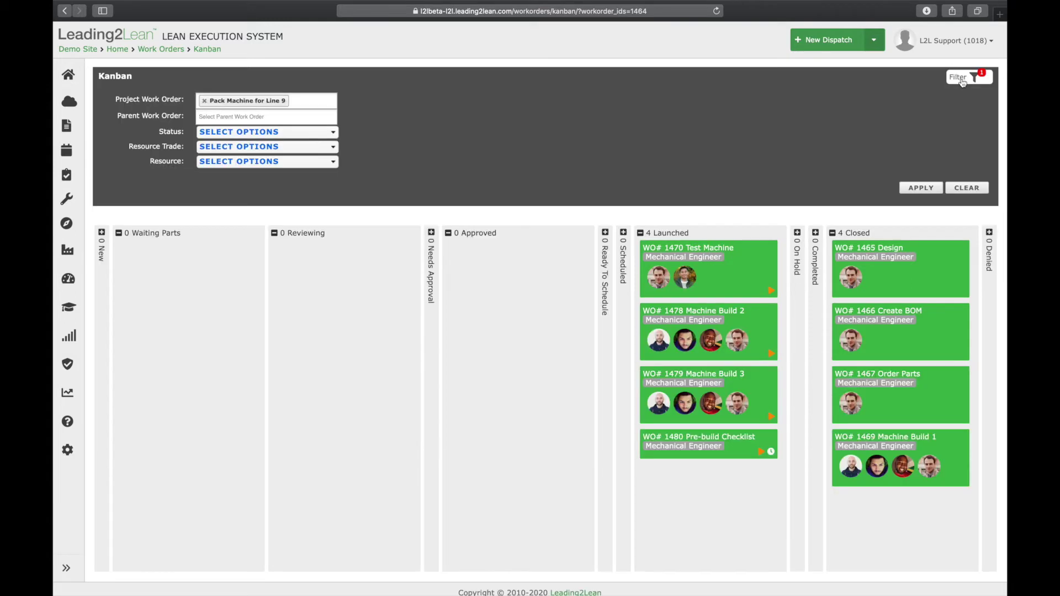
click(323, 100)
click(301, 118)
click(921, 201)
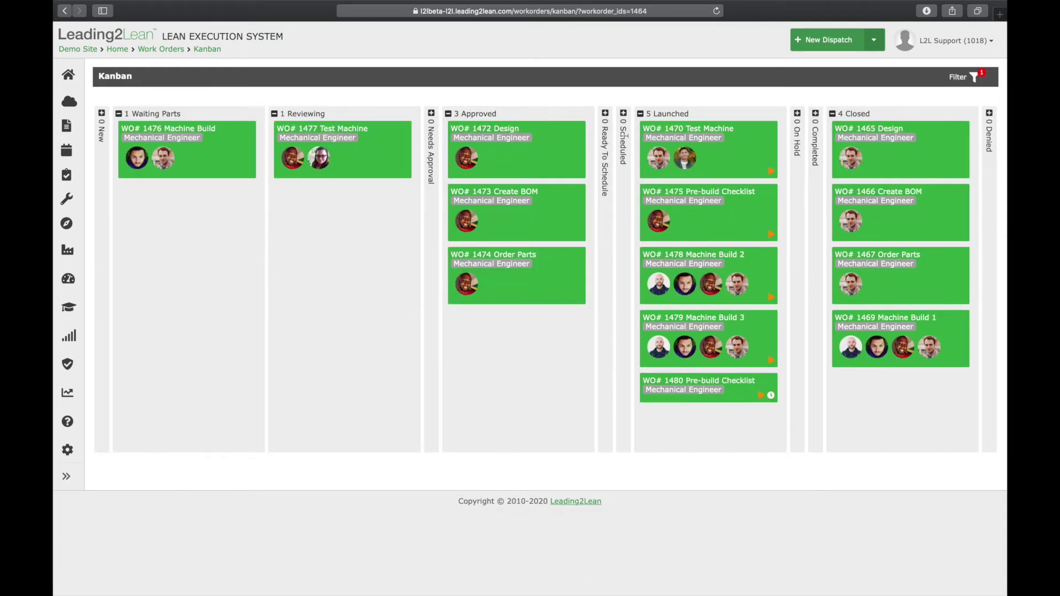
click(65, 11)
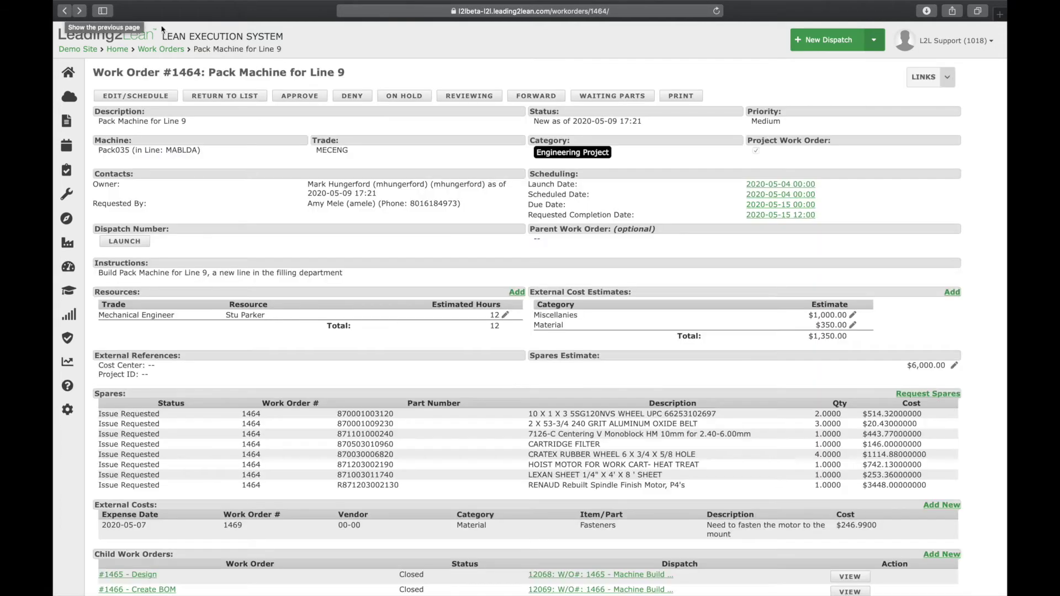
Step: View the project dashboard for the Pack Machine for Line 9 work order and return to the work order
click(943, 80)
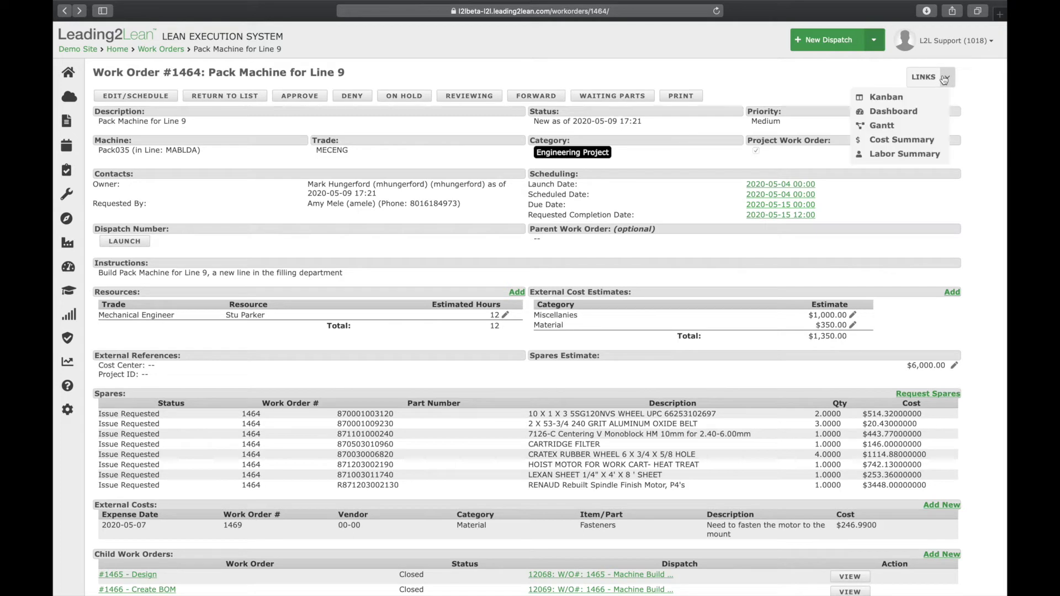
click(911, 110)
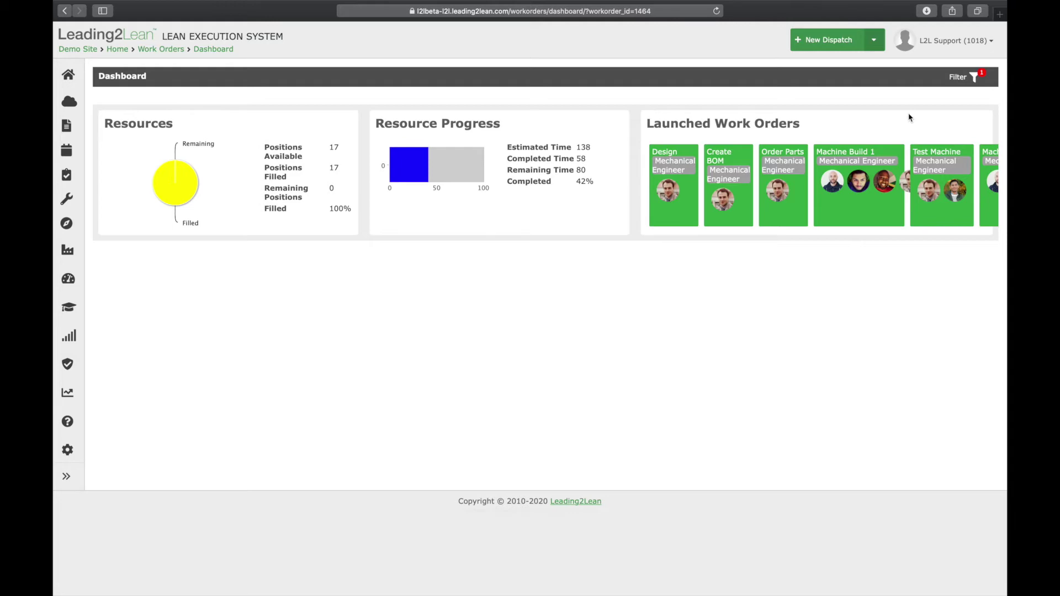
click(66, 12)
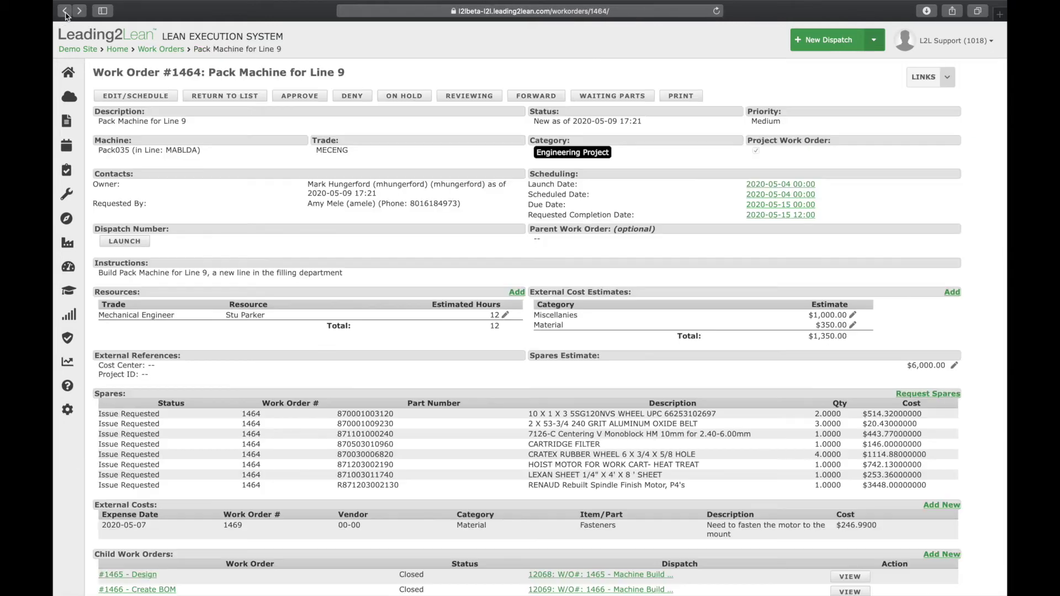
Step: Open the work order's Gantt chart and add Pack Machine for Line 14 to its project work order filter
click(947, 78)
click(885, 127)
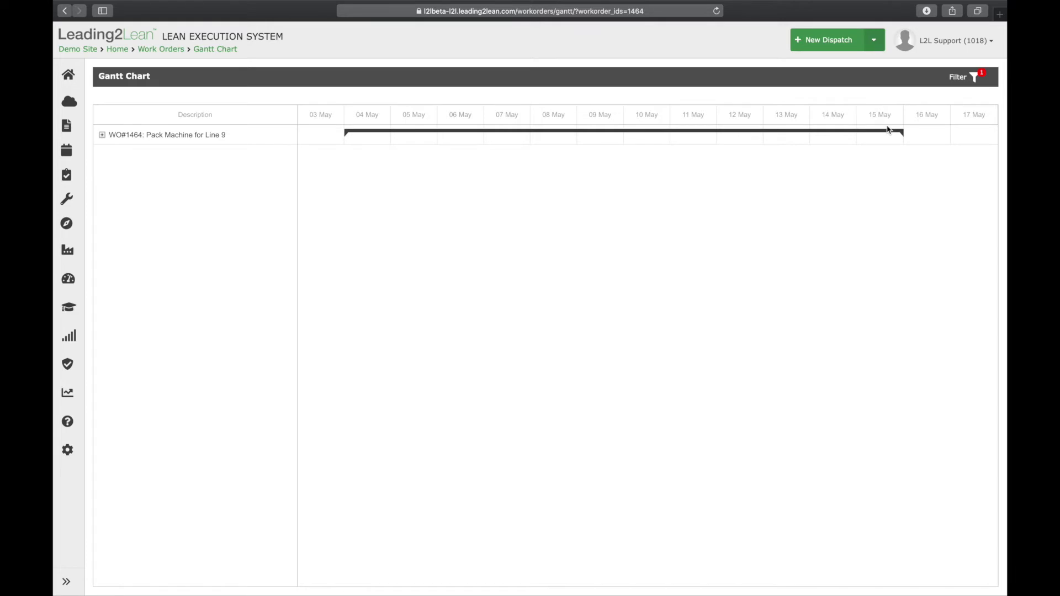
click(972, 81)
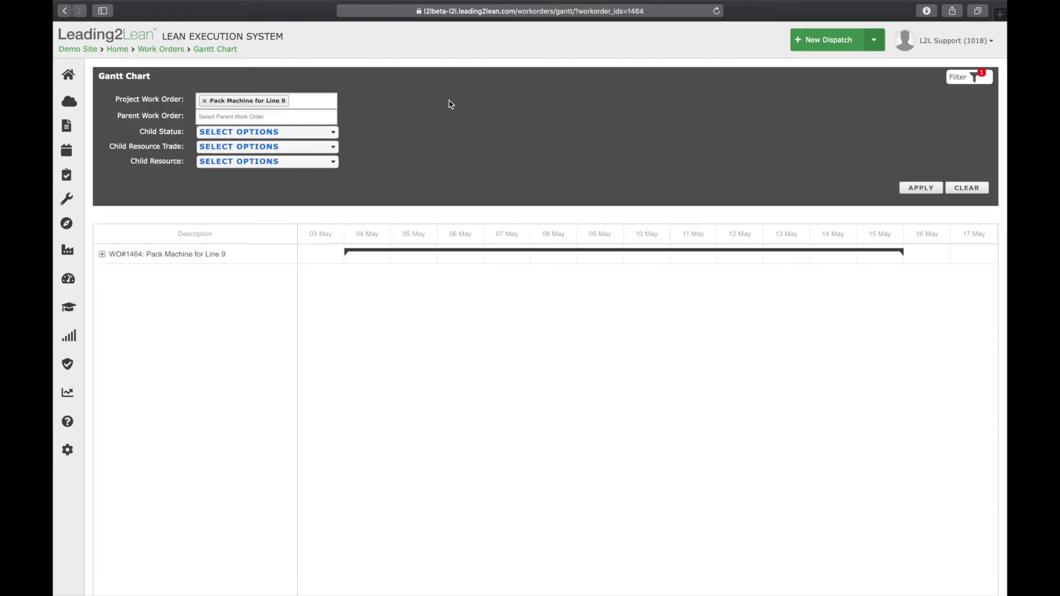
click(318, 101)
click(313, 117)
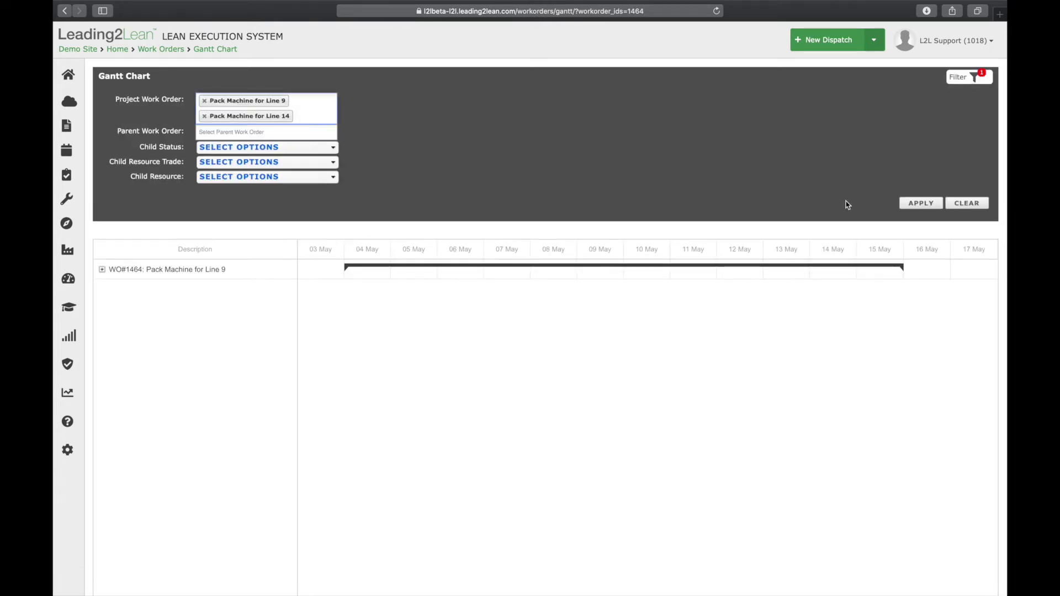
click(921, 203)
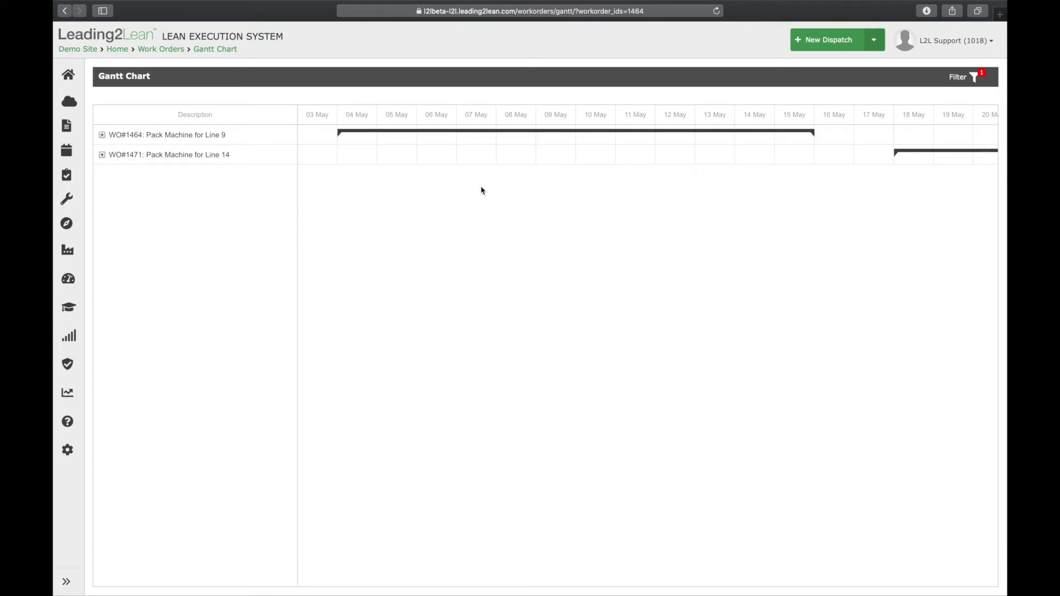
Step: Expand both project work orders in the Gantt chart and examine the timelines of their child work orders
click(145, 159)
click(102, 156)
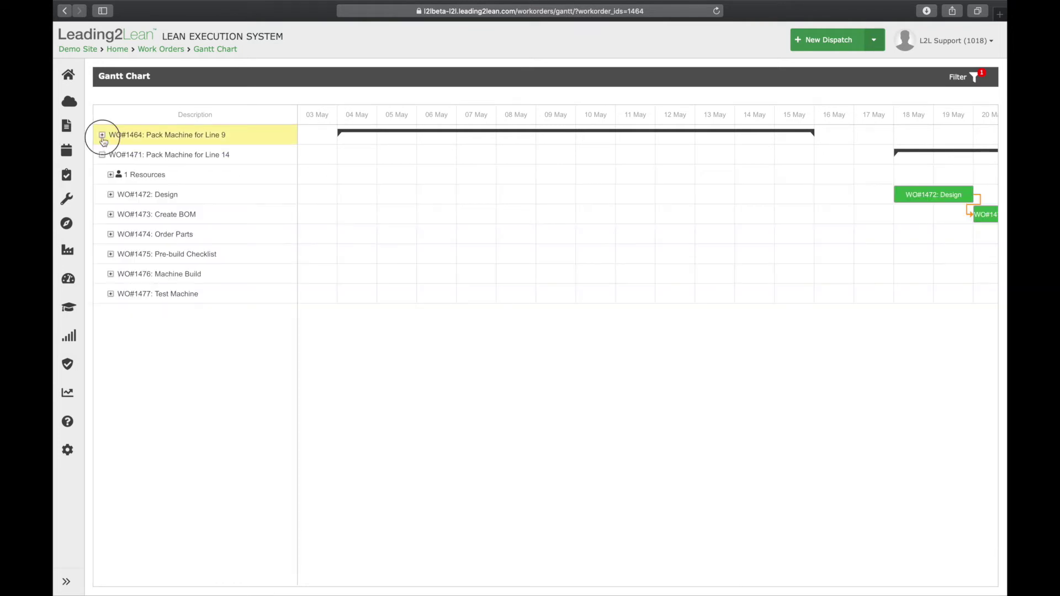
click(102, 135)
scroll(545, 237, right, 10)
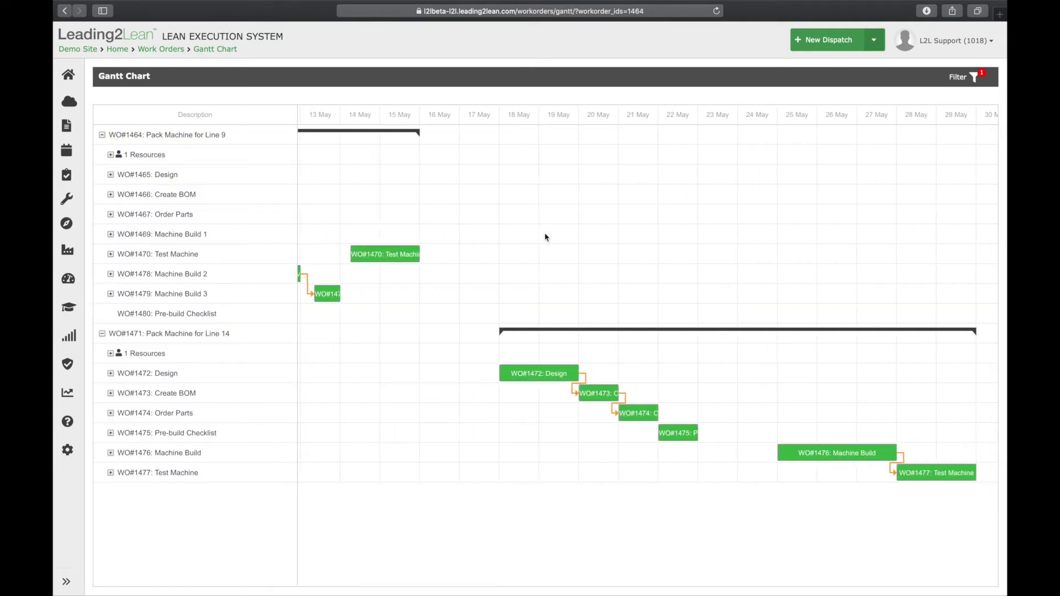
scroll(544, 237, left, 10)
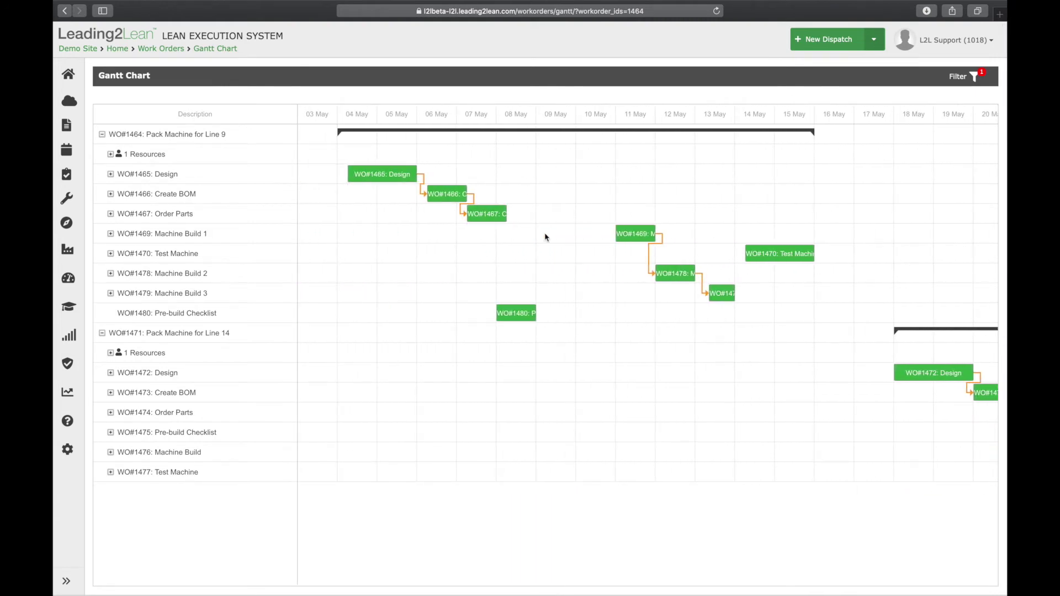
Step: Expand Machine Build 2 in the Gantt chart to show its resources and scheduled machines, and return to the work order
click(111, 273)
click(118, 313)
click(119, 293)
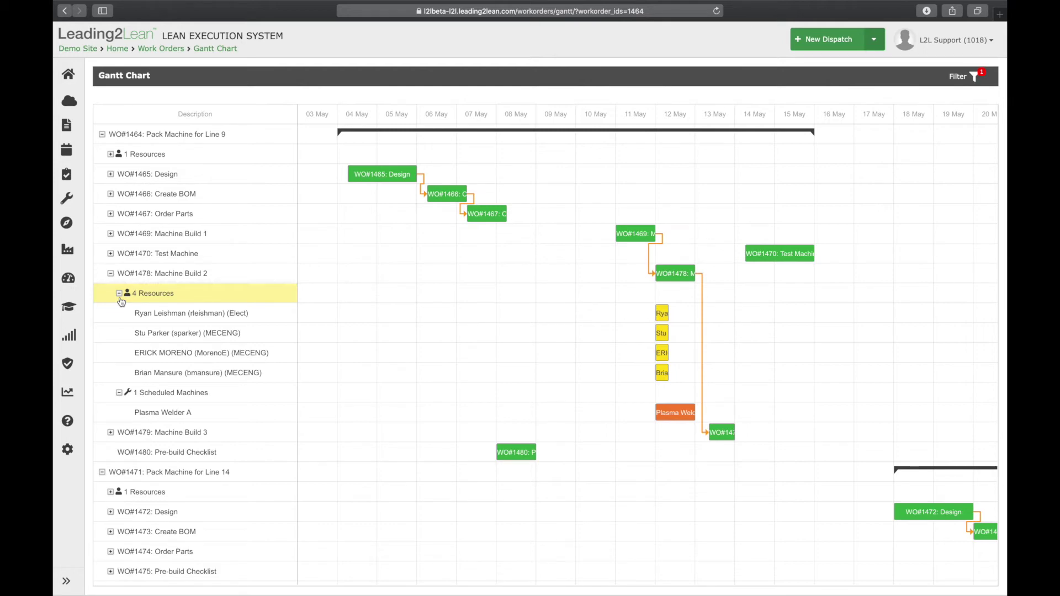
click(65, 12)
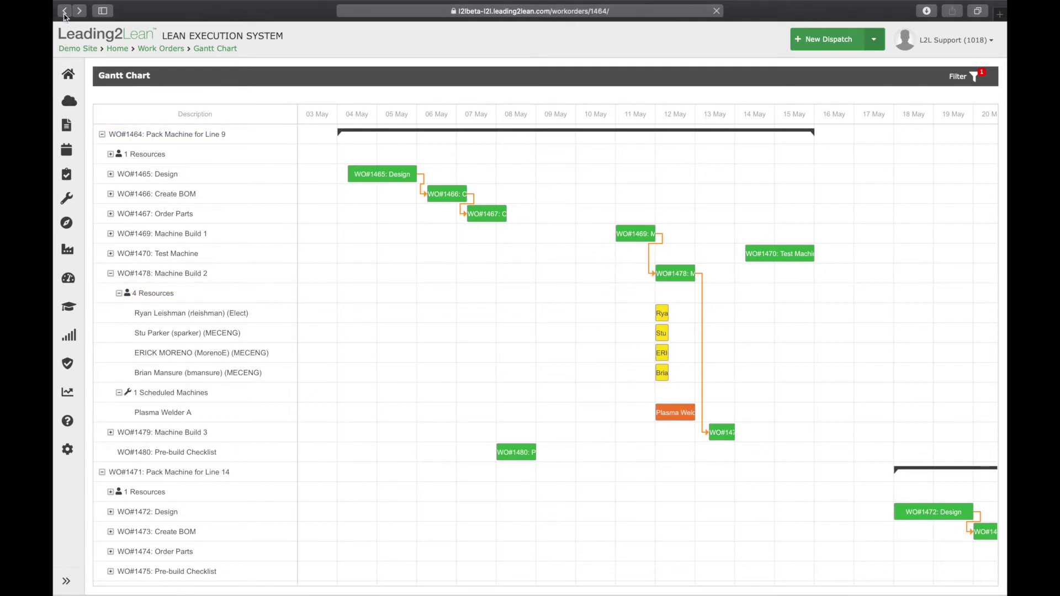
Step: Review the cost summary and the labor summary of the Pack Machine for Line 9 work order
click(944, 80)
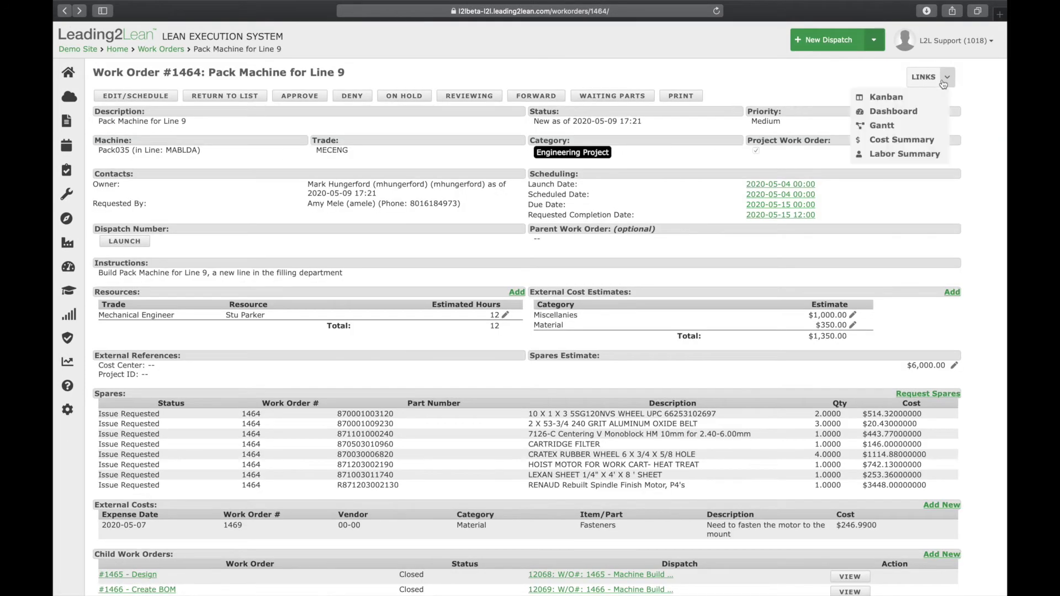
click(891, 140)
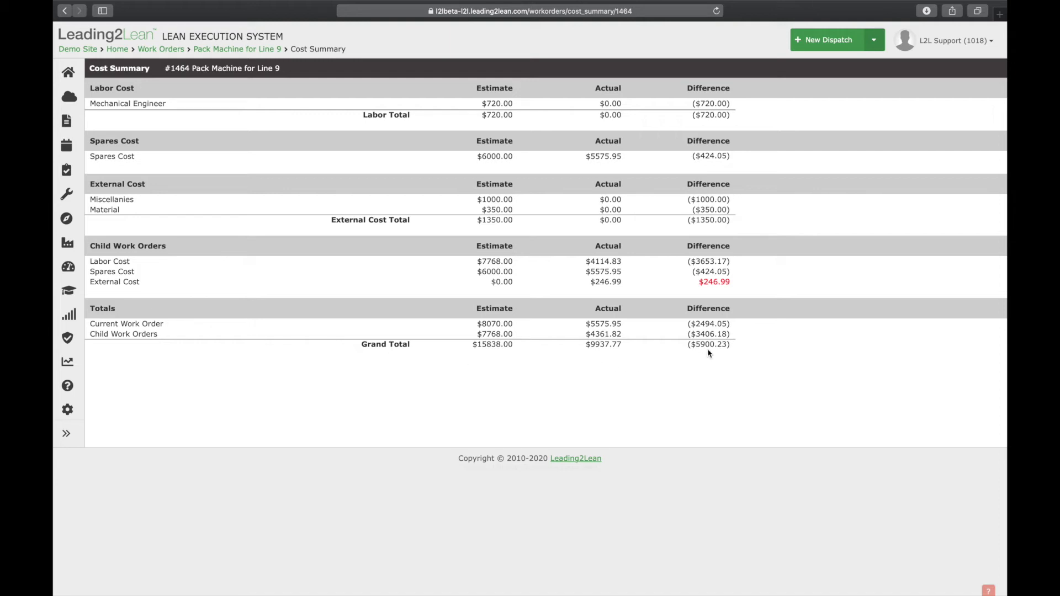
click(65, 13)
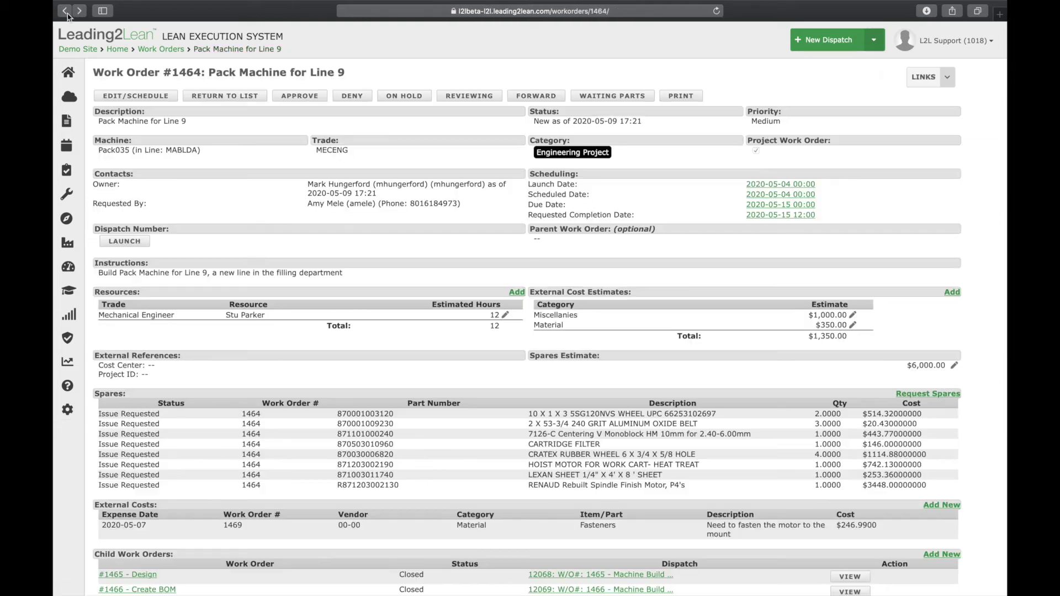
click(946, 78)
click(891, 157)
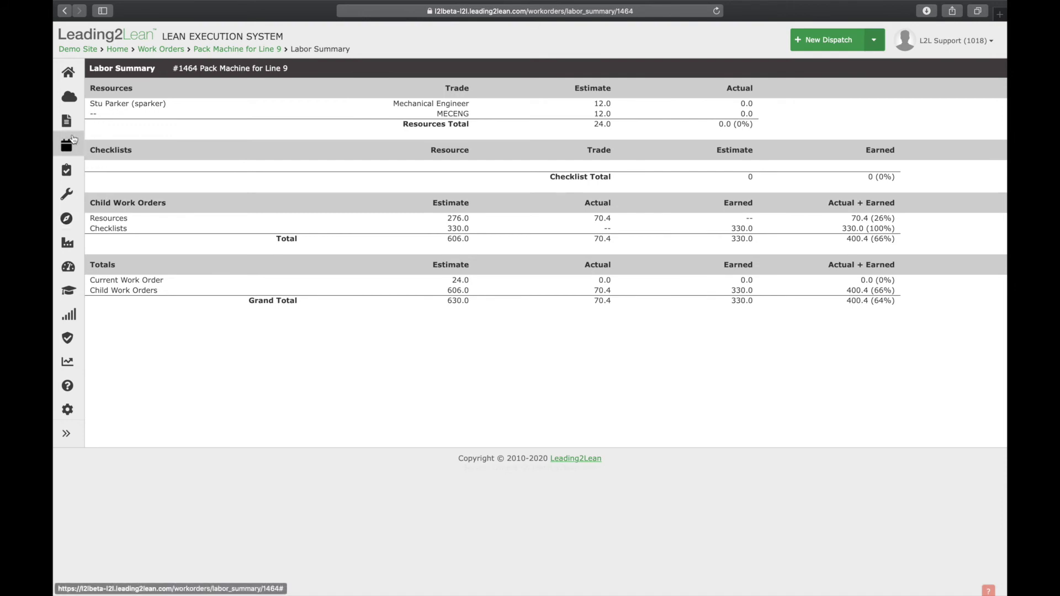
Step: Search all documents for "pre-build" and open the Machine Pre-build Checklist document
mouse_move(66, 120)
click(121, 116)
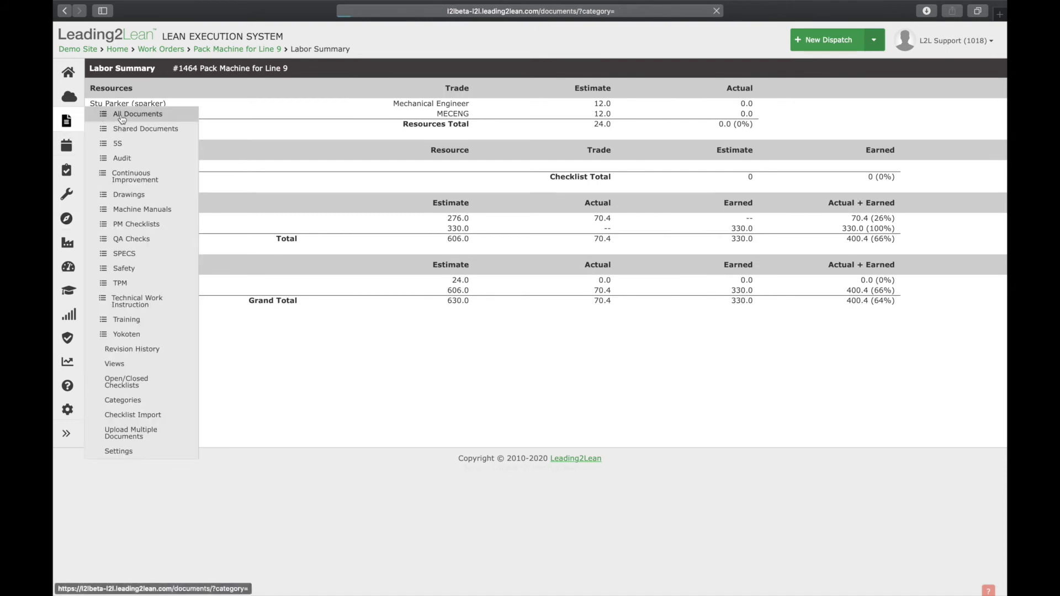
click(123, 108)
text(pre-build)
key(Return)
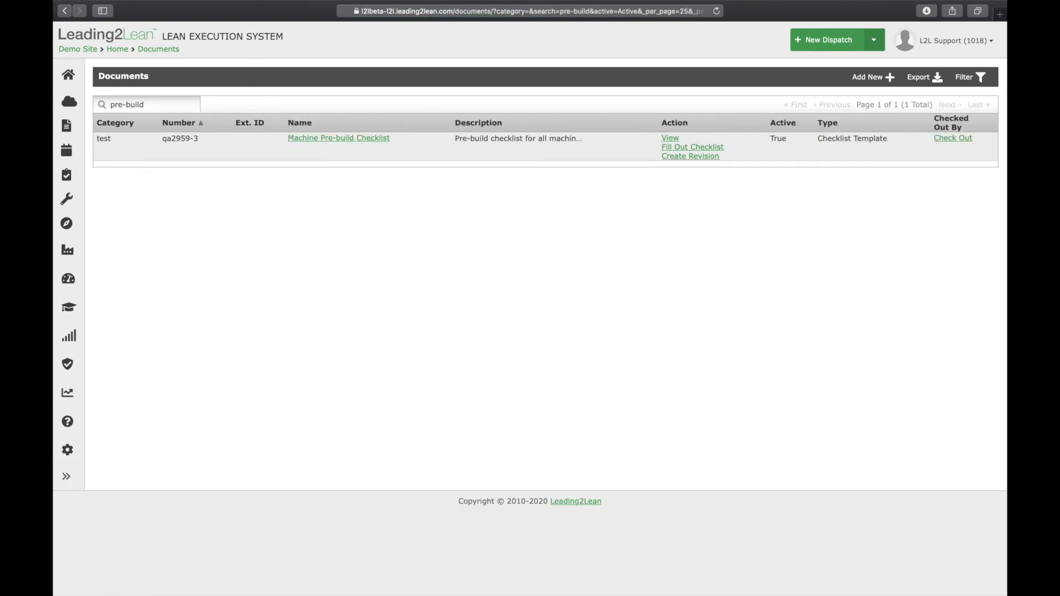
click(292, 139)
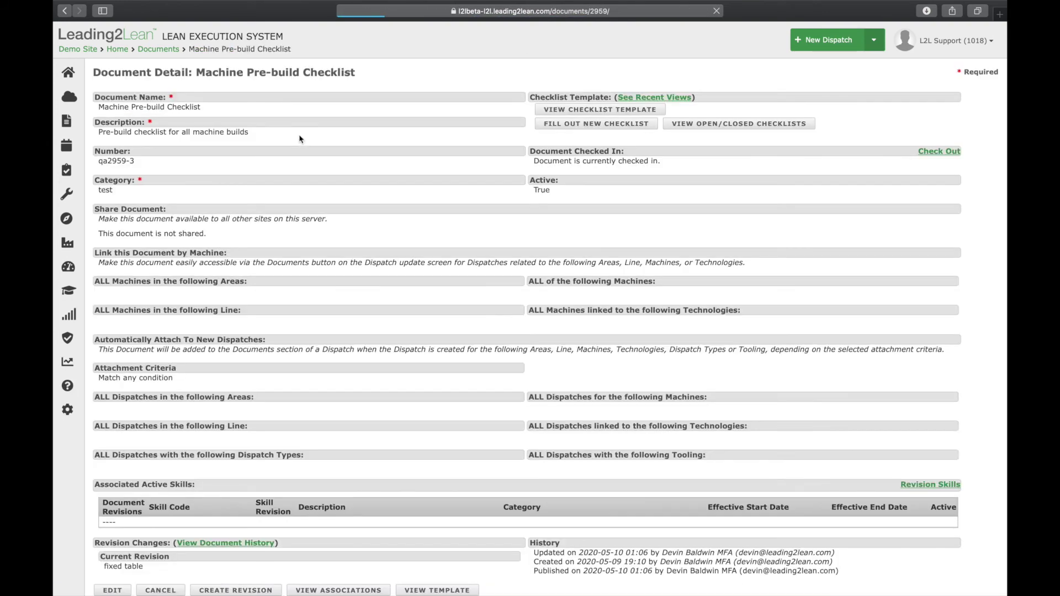
Step: Open the document's checklist template for editing and examine its tasks, trade and duration settings, and the control types offered for task 4
click(542, 111)
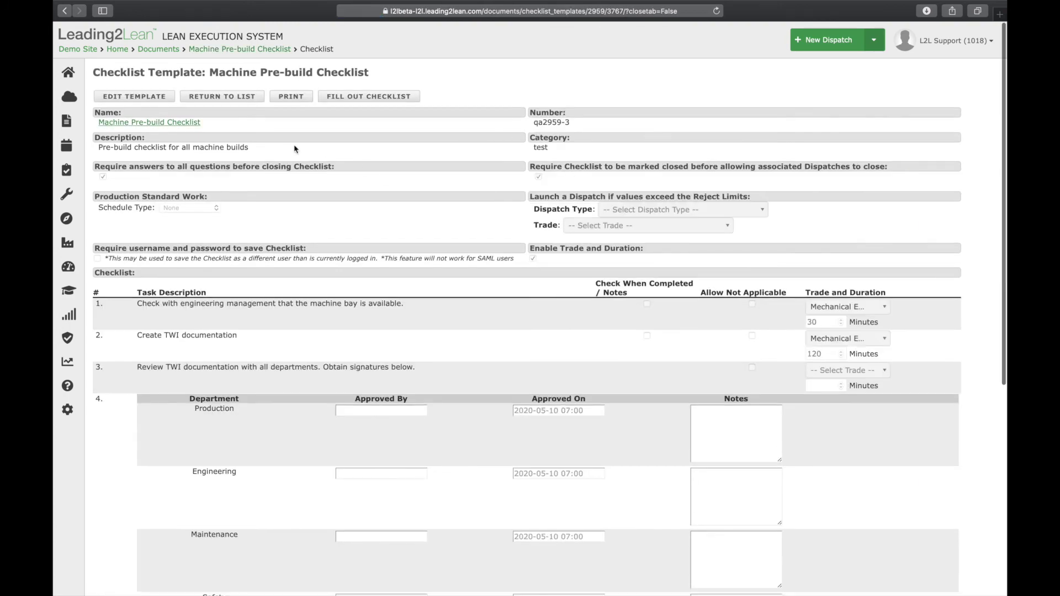
click(134, 96)
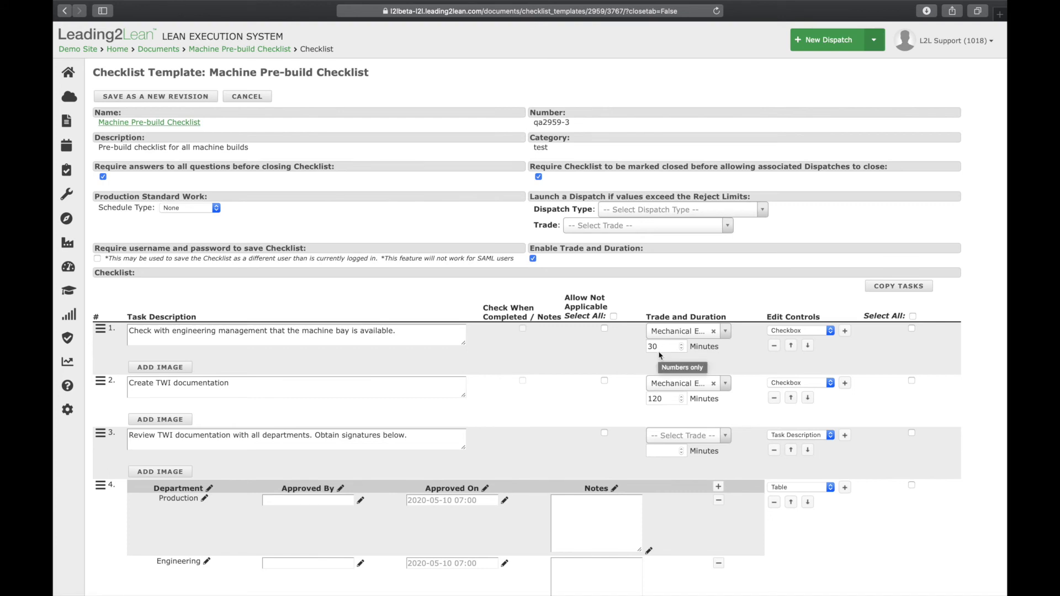
scroll(660, 355, down, 5)
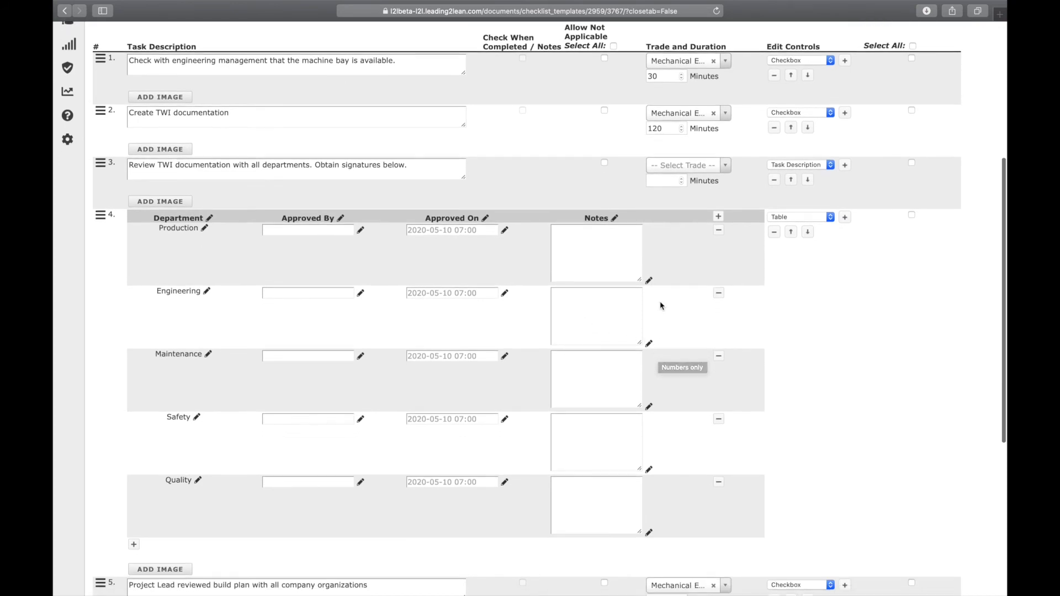
click(802, 219)
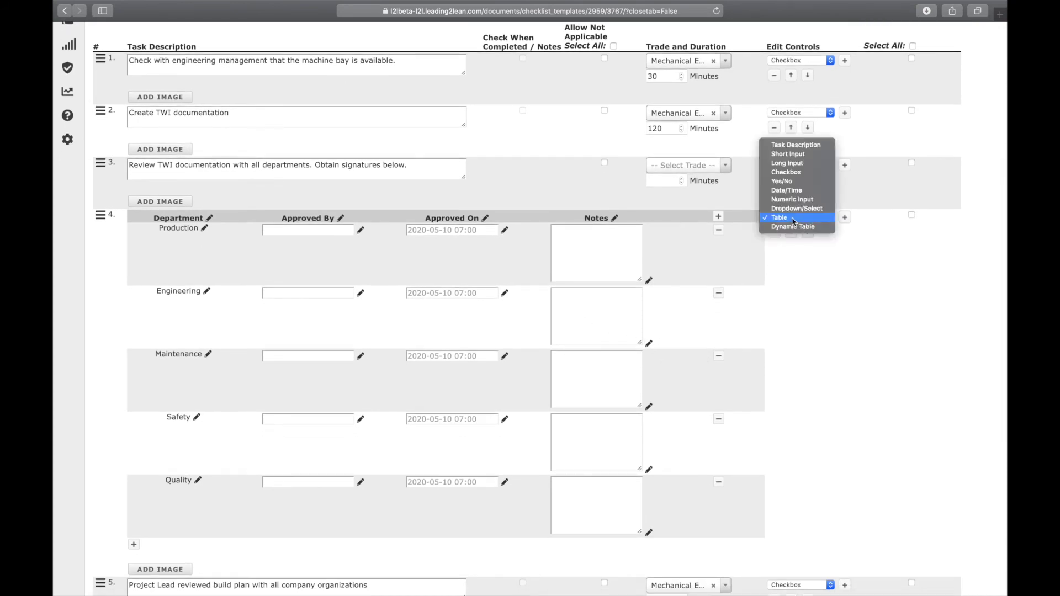
click(823, 277)
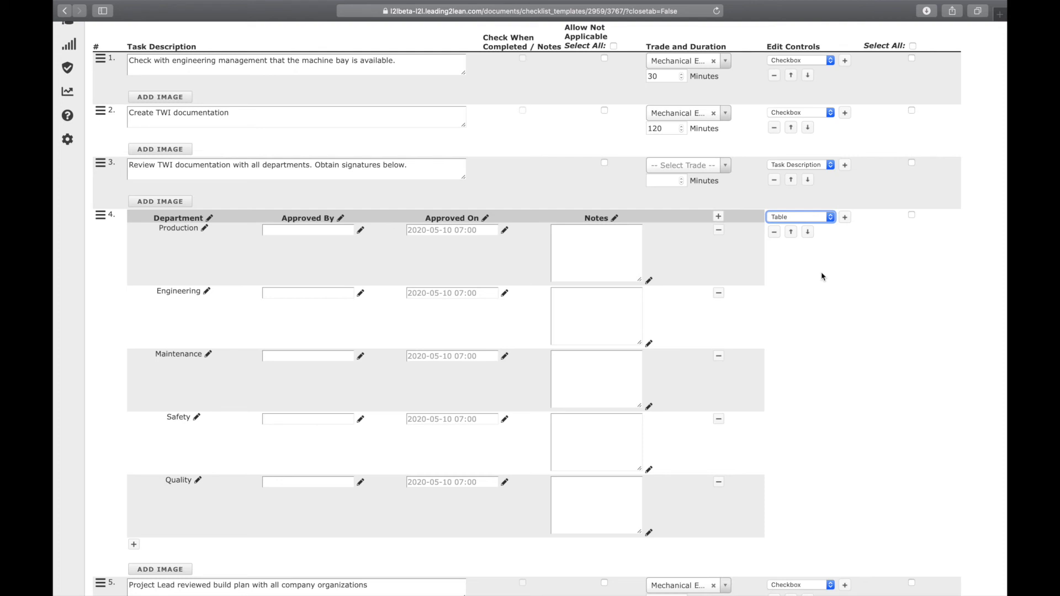
scroll(821, 277, down, 10)
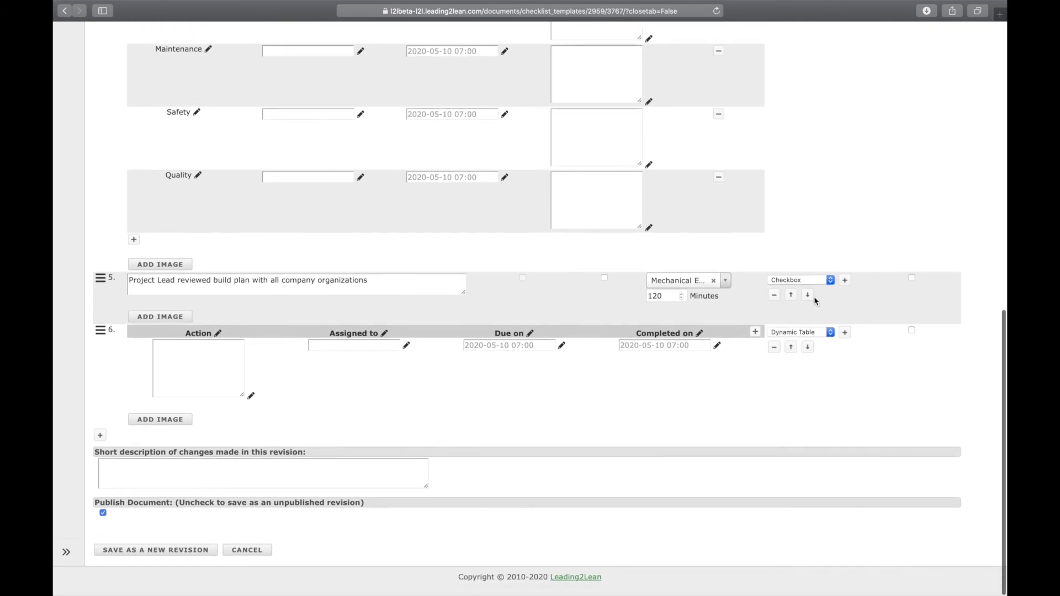
Step: Check the control types offered for task 6 of the checklist template, keeping Dynamic Table
click(801, 333)
click(792, 335)
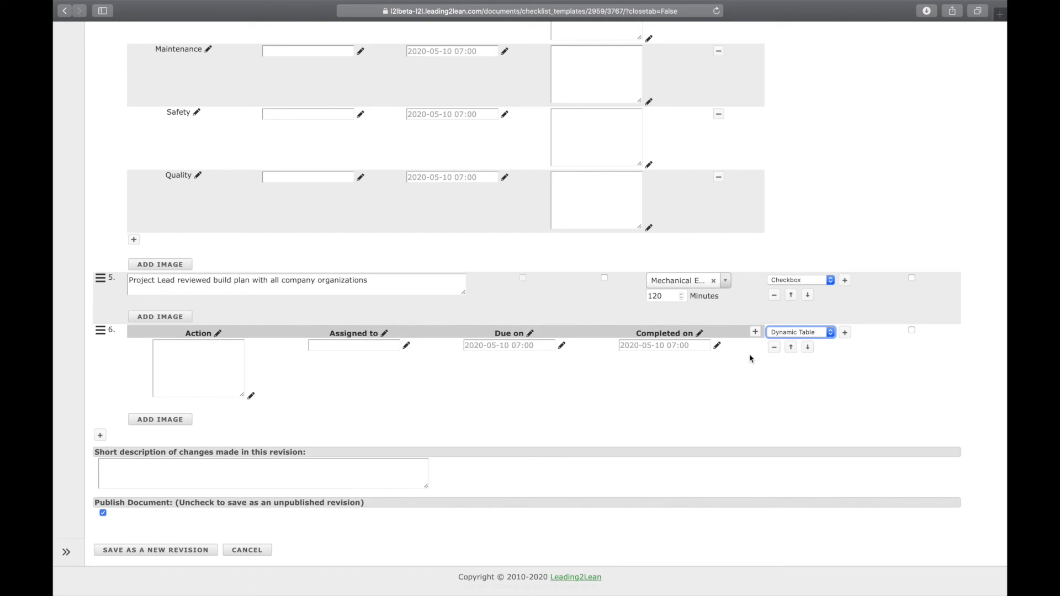
scroll(493, 365, up, 20)
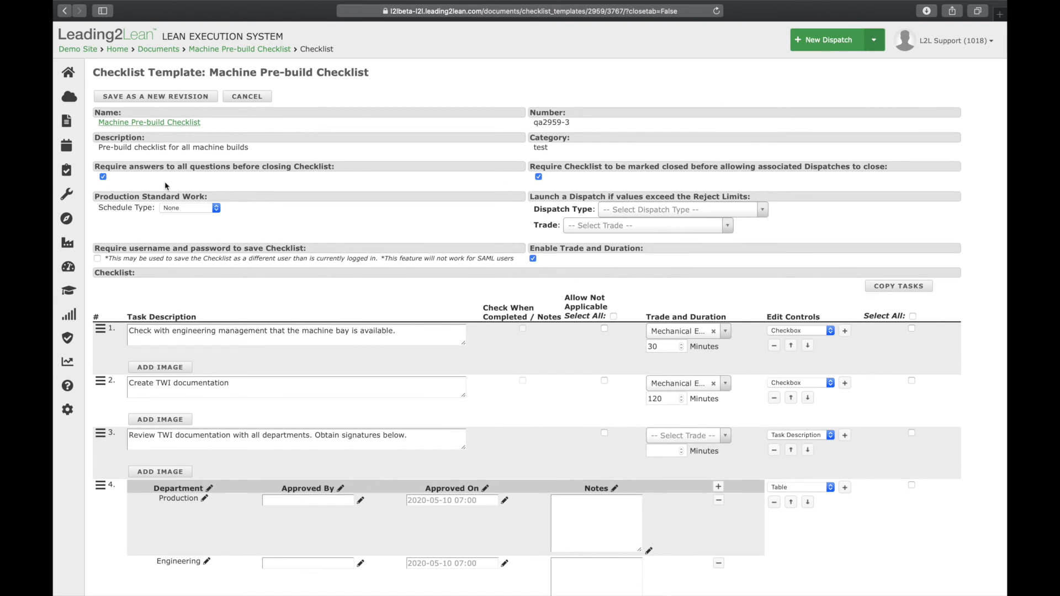
Step: Leave the checklist template without saving and open the Pack Machine for Line 14 work order from the Work Orders Planner
mouse_move(74, 173)
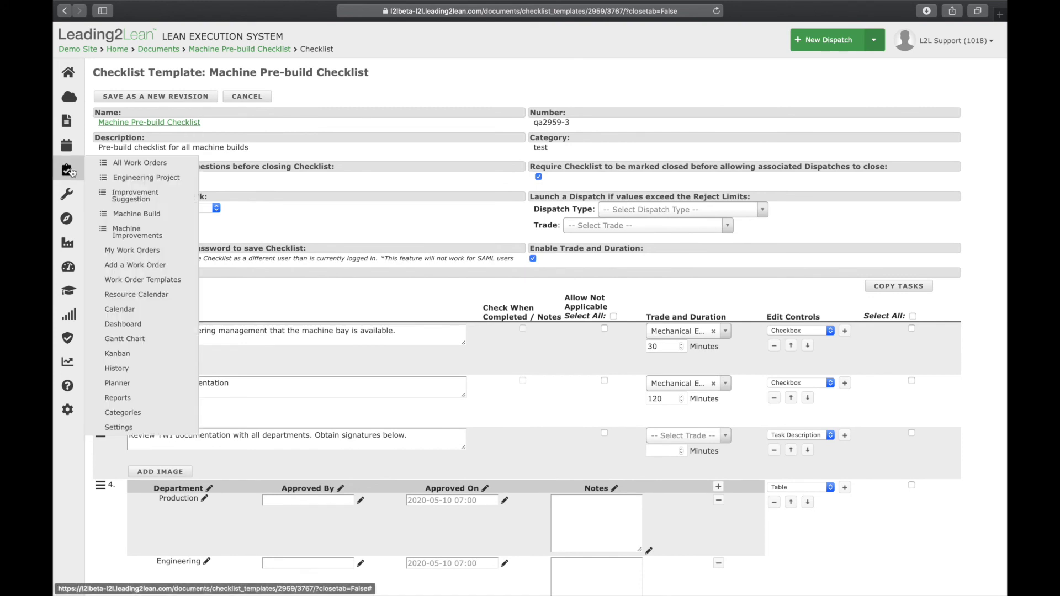
click(127, 385)
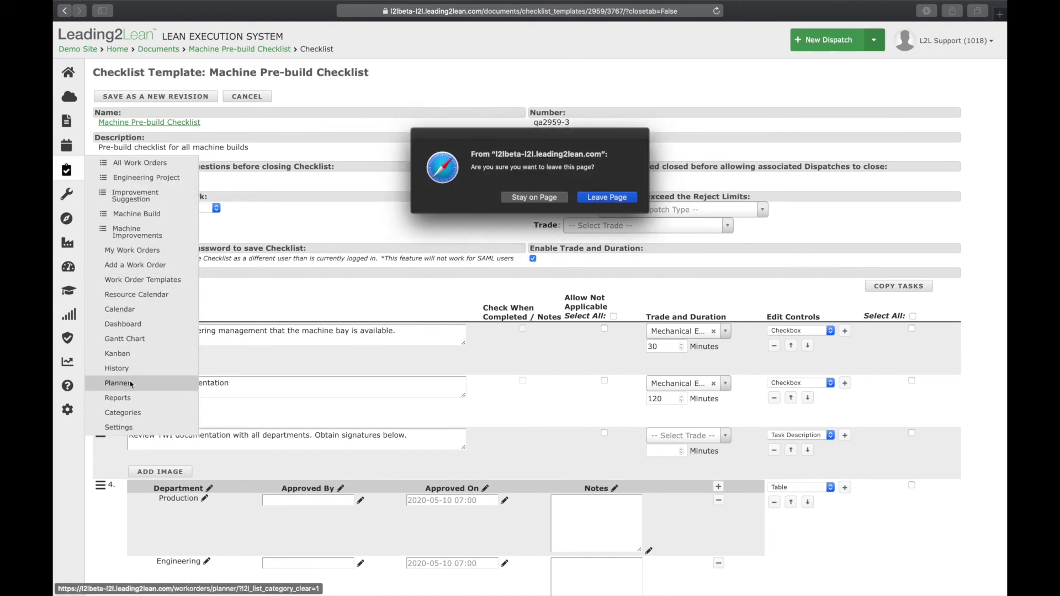
click(604, 198)
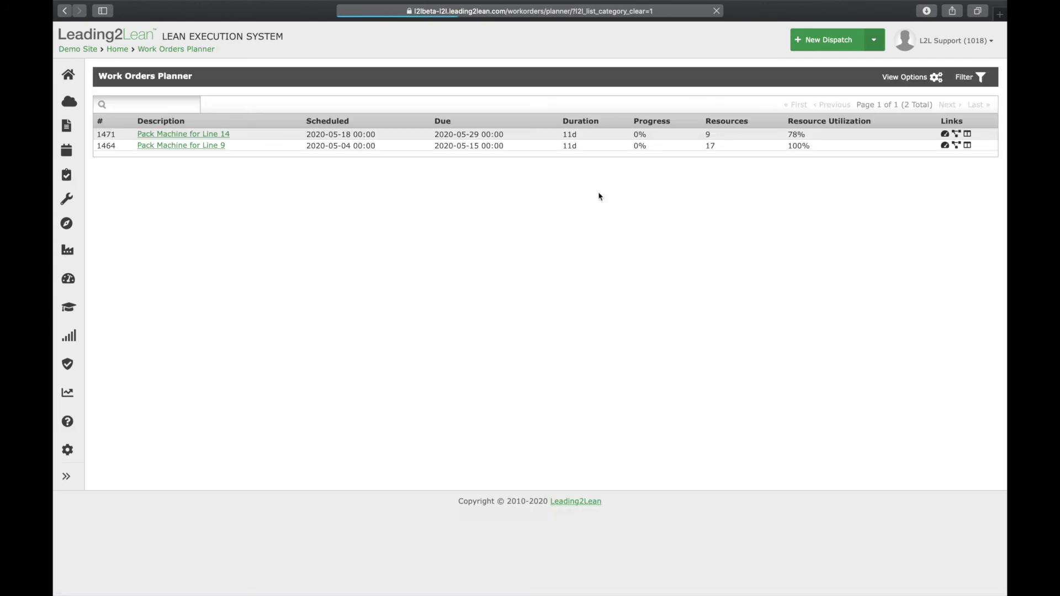
click(224, 134)
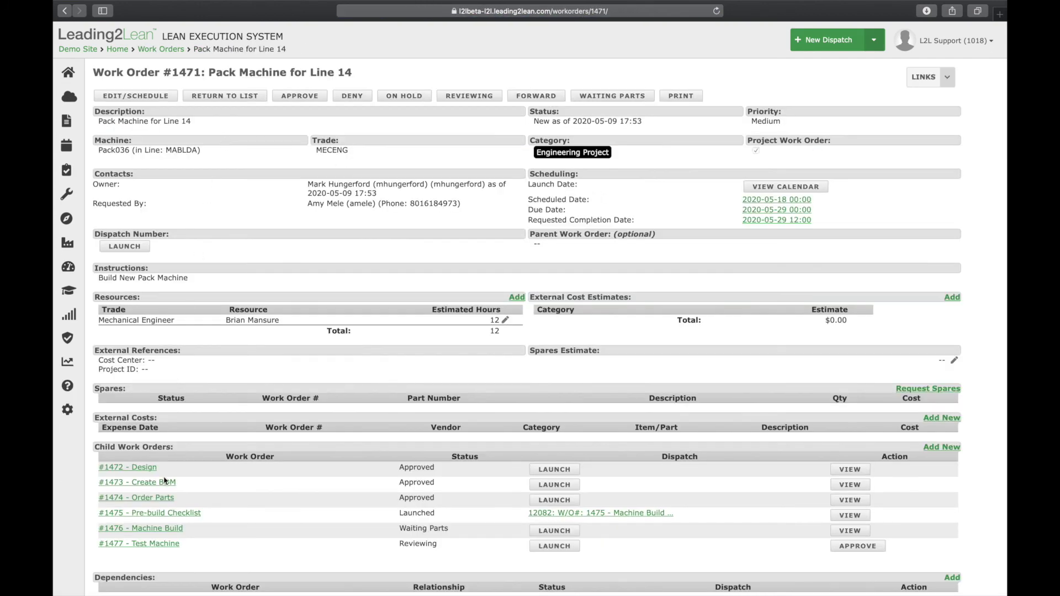
Step: Open the Machine Pre-build Checklist attached to the dispatch of the Pre-build Checklist child work order
click(157, 513)
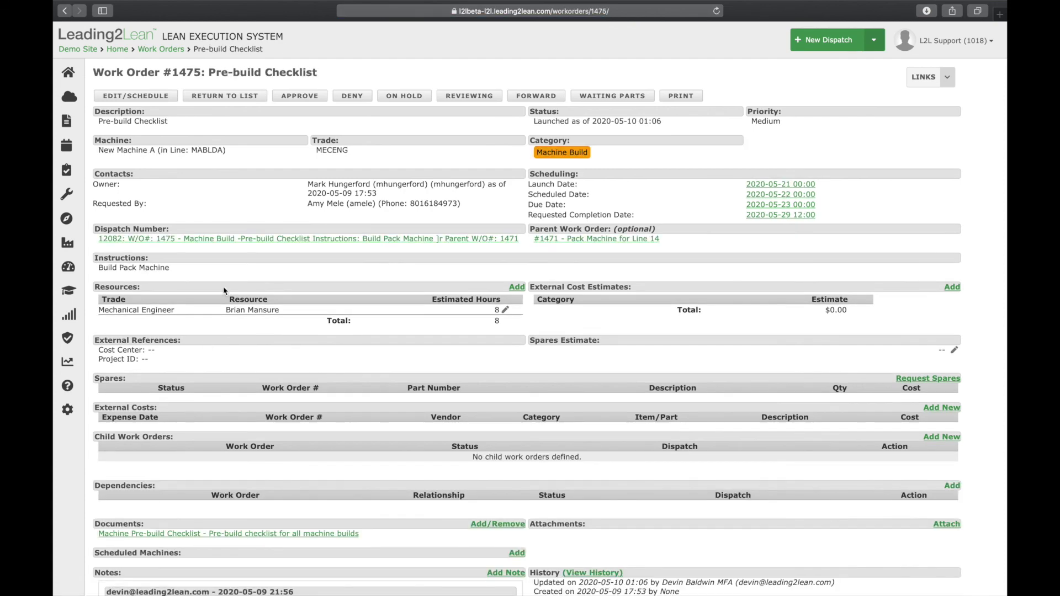
click(233, 241)
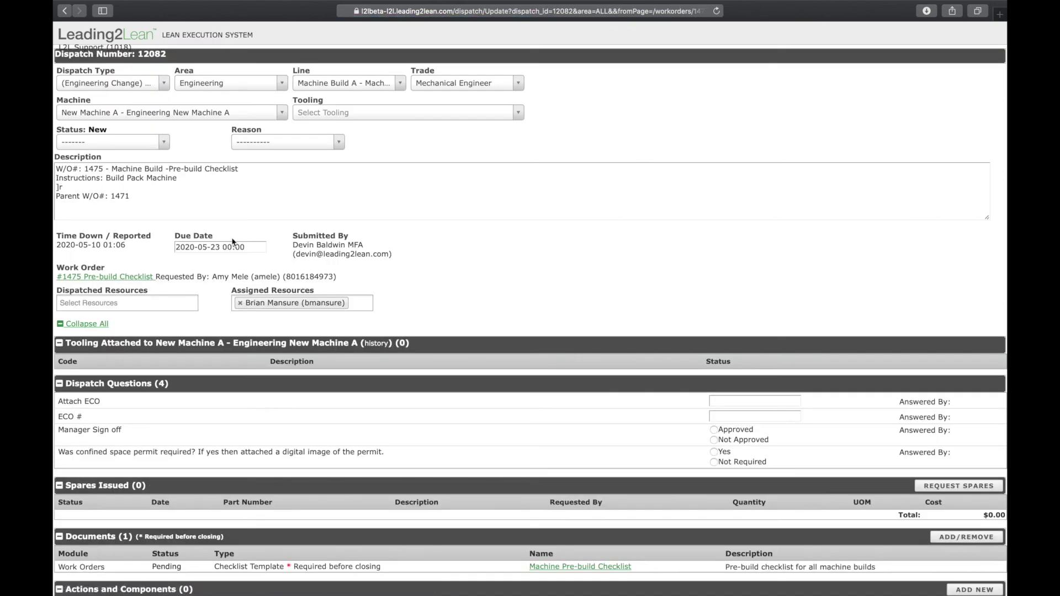
scroll(330, 395, down, 3)
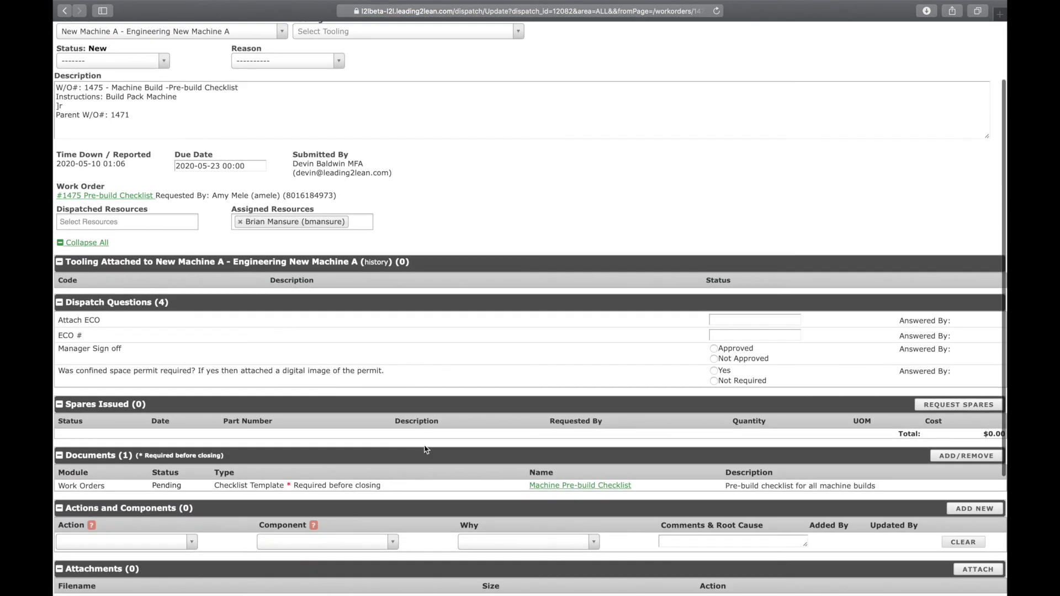
click(557, 486)
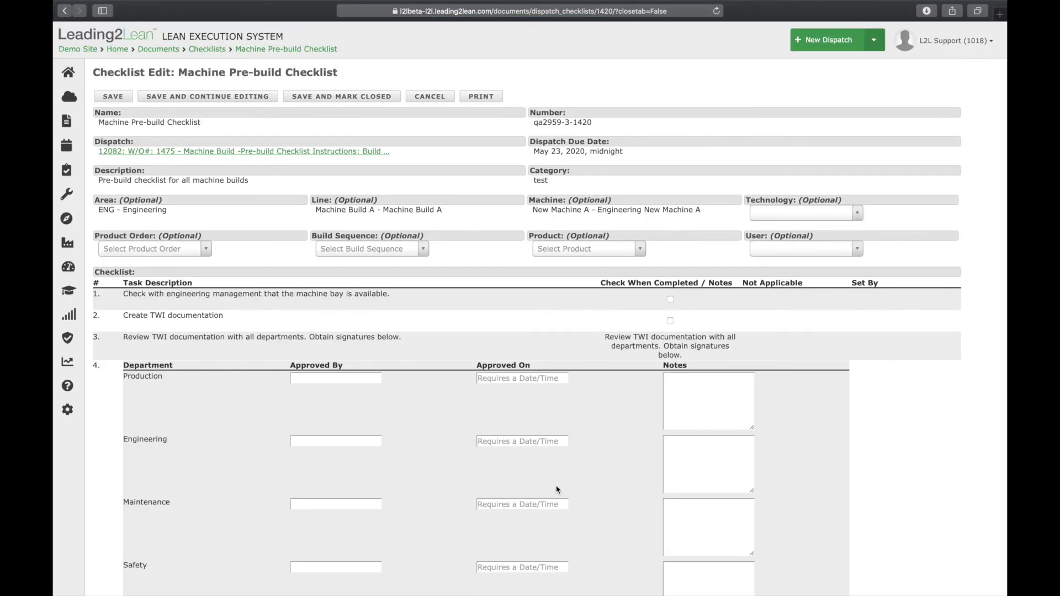
Step: Review the checklist's tasks and department sign-off table, and add two more rows to the action table in task 6
scroll(388, 413, down, 1)
scroll(389, 413, down, 5)
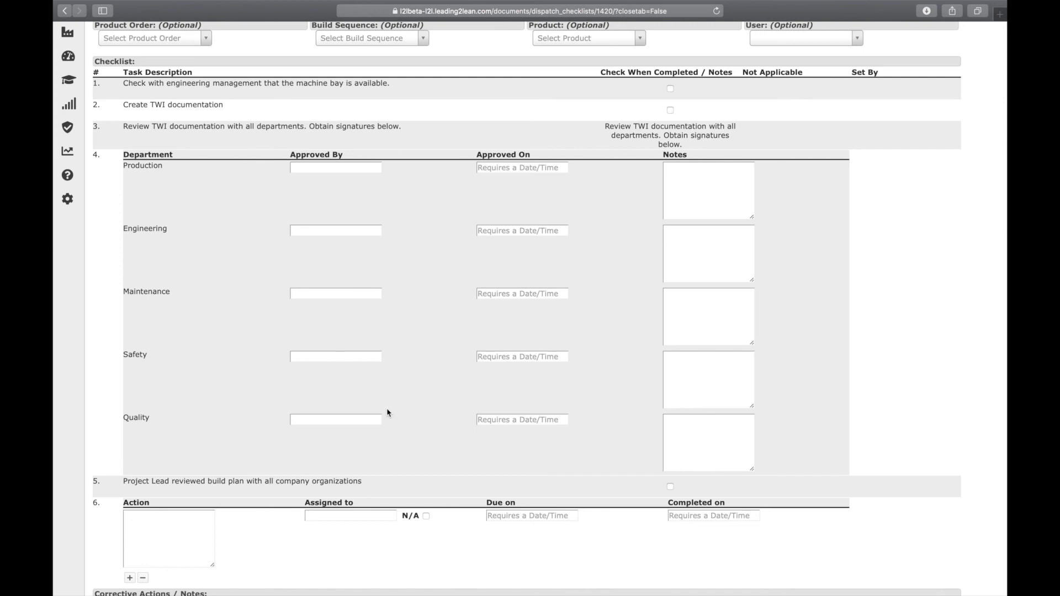
scroll(387, 413, down, 4)
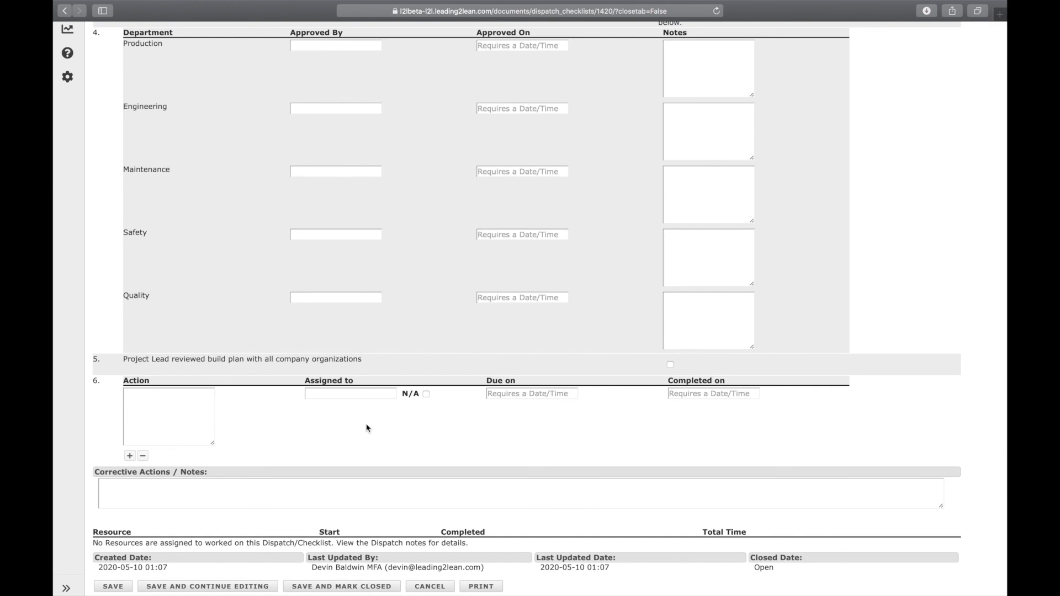
scroll(367, 429, down, 2)
click(130, 456)
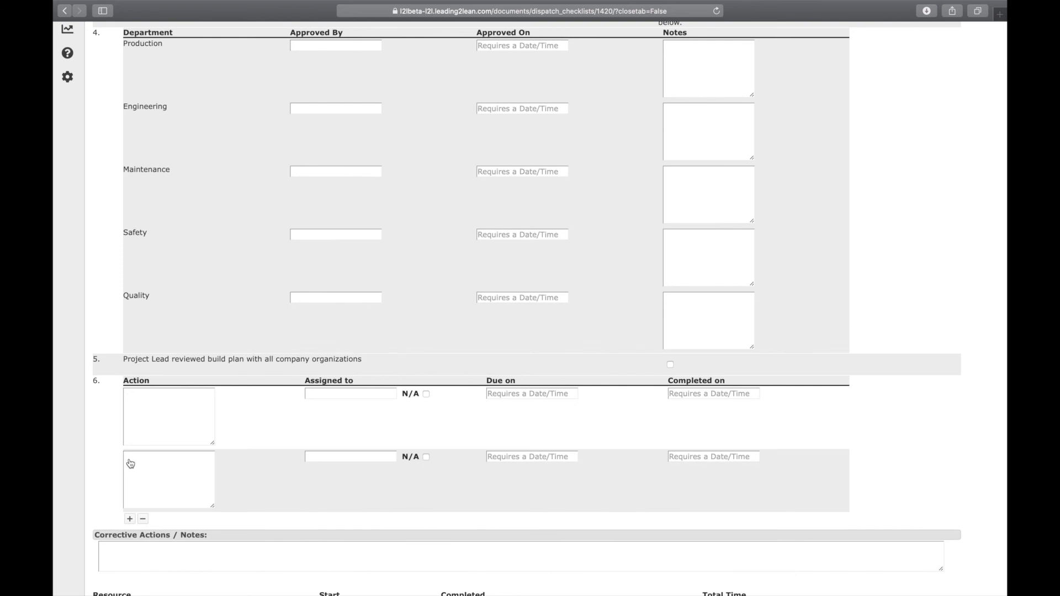
click(130, 520)
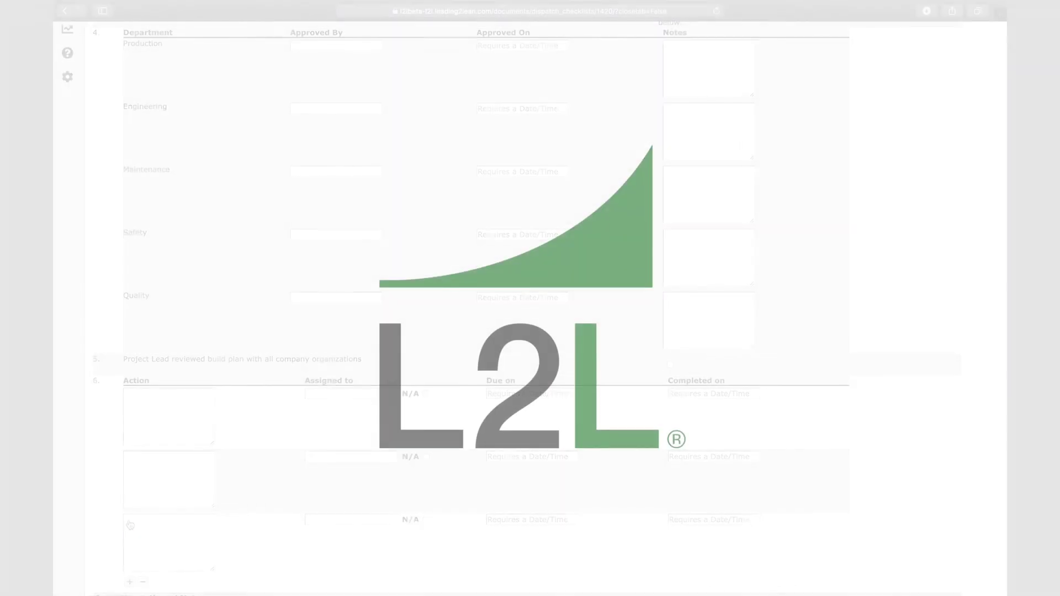